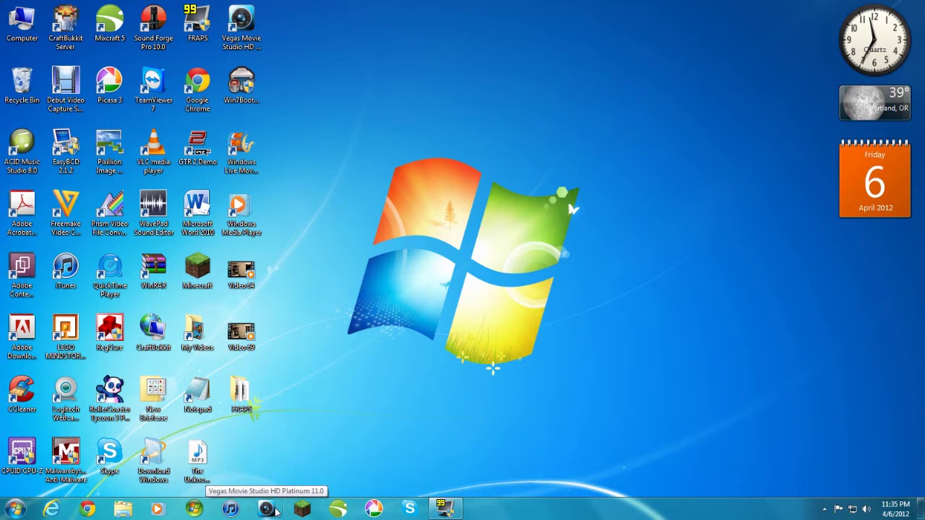
# - Launch Vegas Movie Studio HD Platinum 11.0 from the Windows 7 taskbar
pyautogui.click(274, 510)
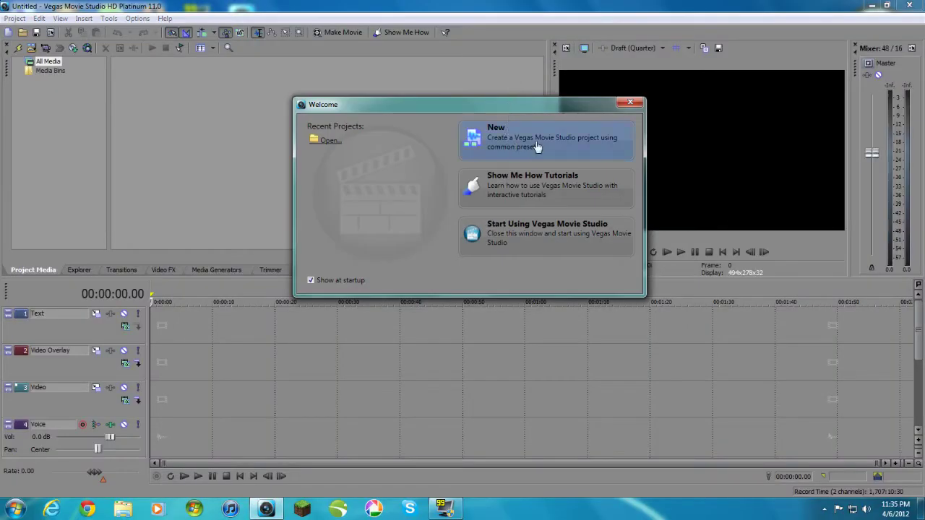
# - Dismiss the Welcome screen, snap the empty project window to the right, then minimize it
pyautogui.click(629, 102)
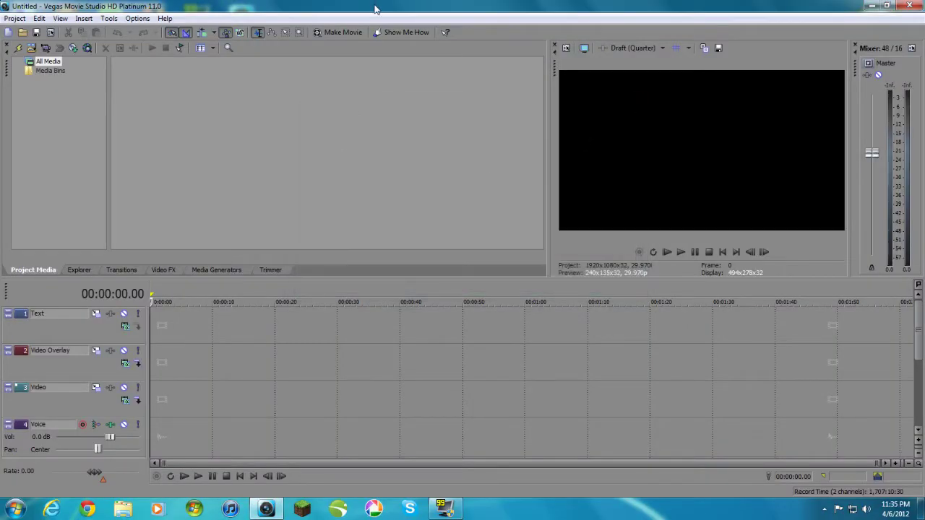
pyautogui.moveTo(382, 7); pyautogui.dragTo(924, 80)
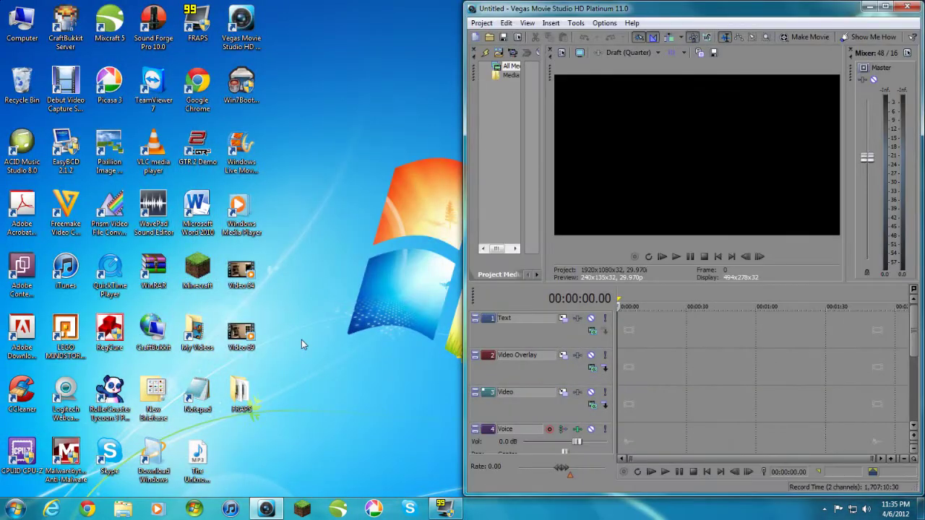
pyautogui.moveTo(276, 261); pyautogui.dragTo(245, 327)
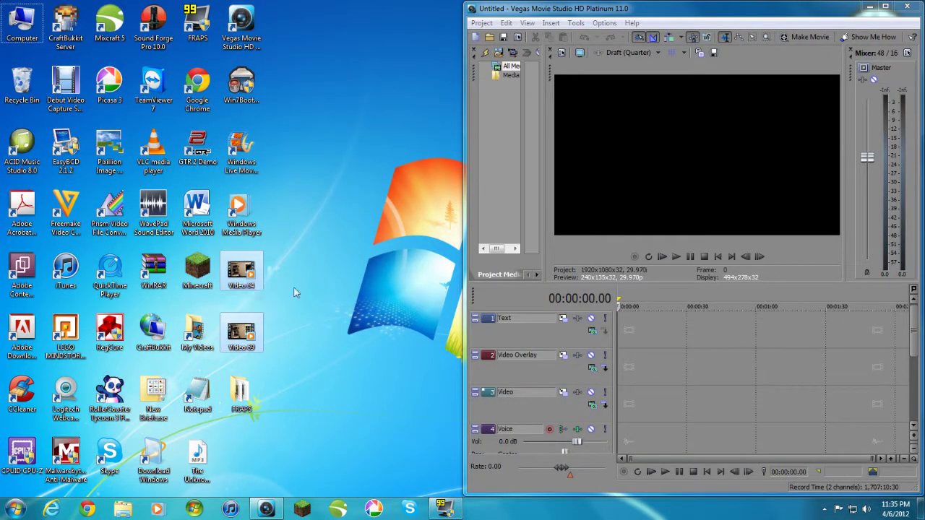
pyautogui.click(296, 289)
pyautogui.click(869, 7)
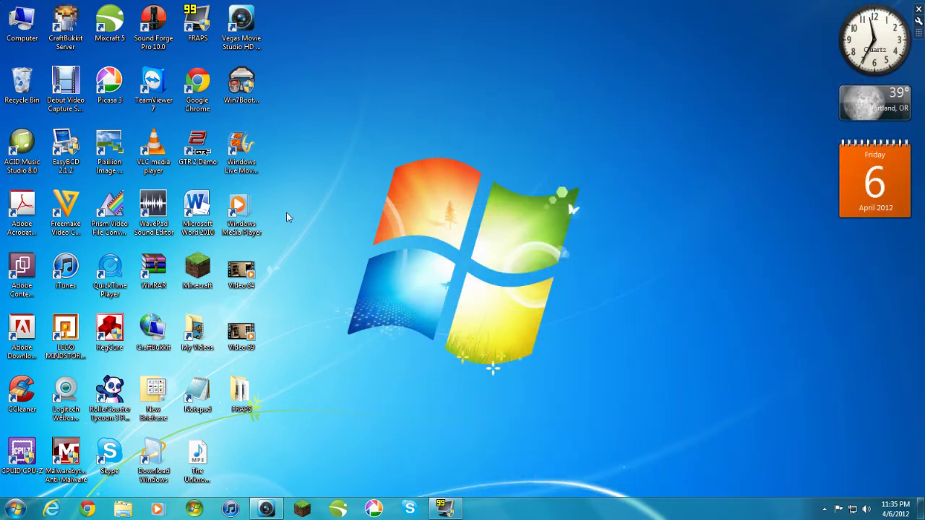
pyautogui.click(252, 286)
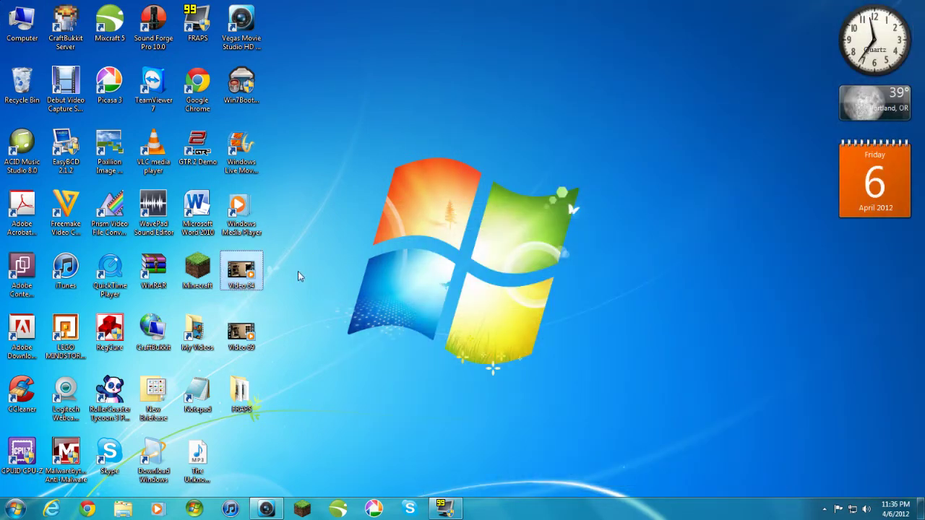
pyautogui.doubleClick(255, 270)
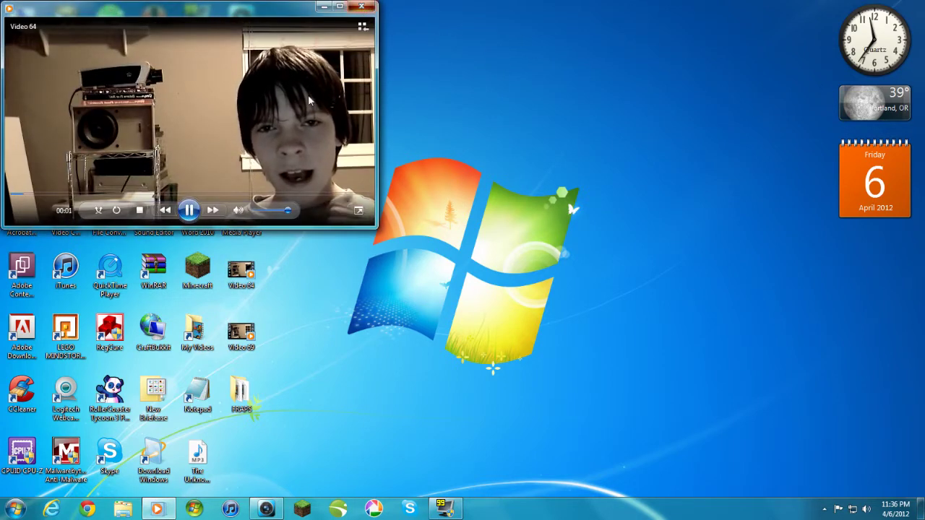
pyautogui.click(367, 7)
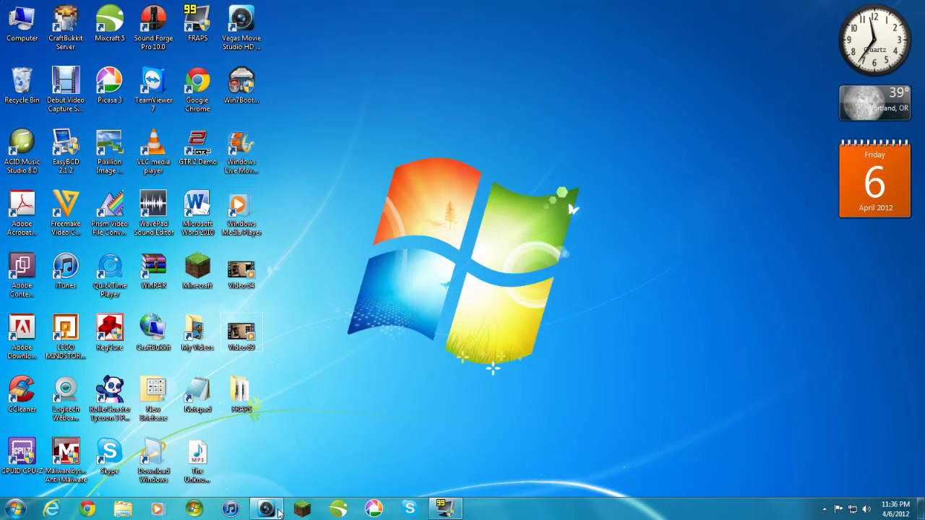
pyautogui.click(273, 510)
# - Drop Video 64 and Video 69 onto track 1, dismiss the proxy notice, and maximize Vegas
pyautogui.moveTo(310, 262)
pyautogui.mouseDown()
pyautogui.moveTo(240, 332)
pyautogui.moveTo(643, 335)
pyautogui.moveTo(632, 338)
pyautogui.mouseUp()
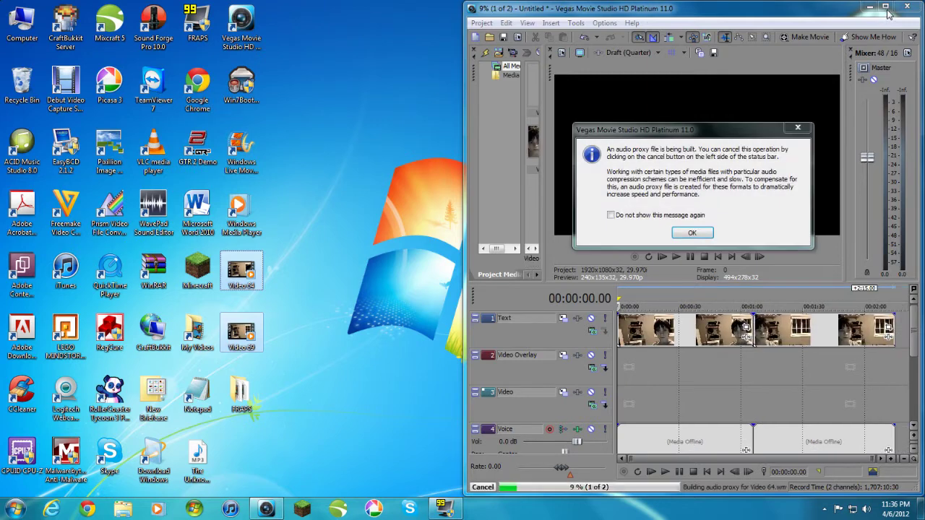
pyautogui.click(692, 233)
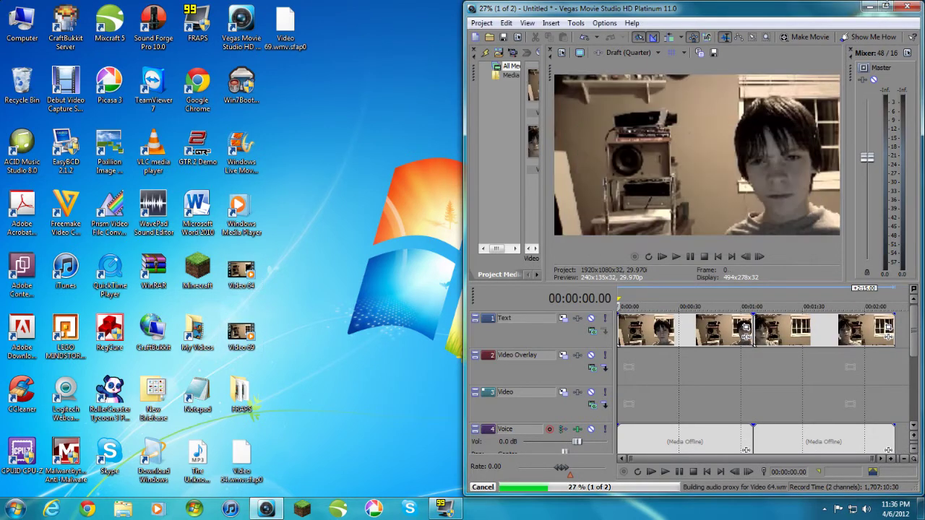
pyautogui.click(886, 6)
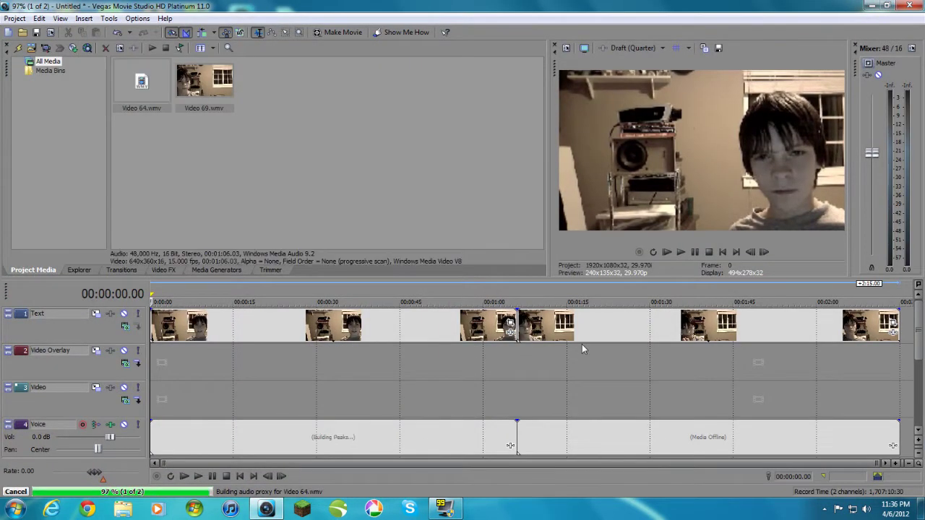
pyautogui.click(643, 336)
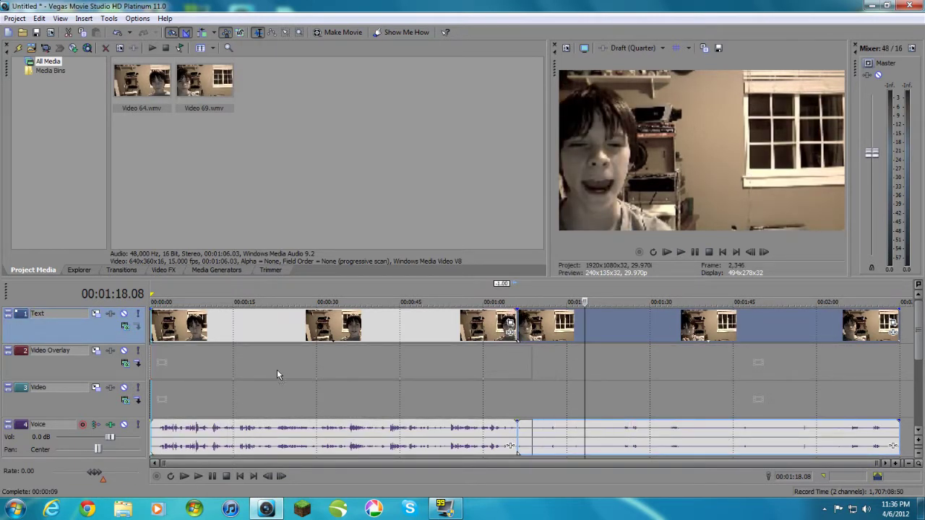
# - Move Video 69 to the Video Overlay track at 0 and its audio to the Music track
pyautogui.moveTo(403, 371); pyautogui.dragTo(277, 369)
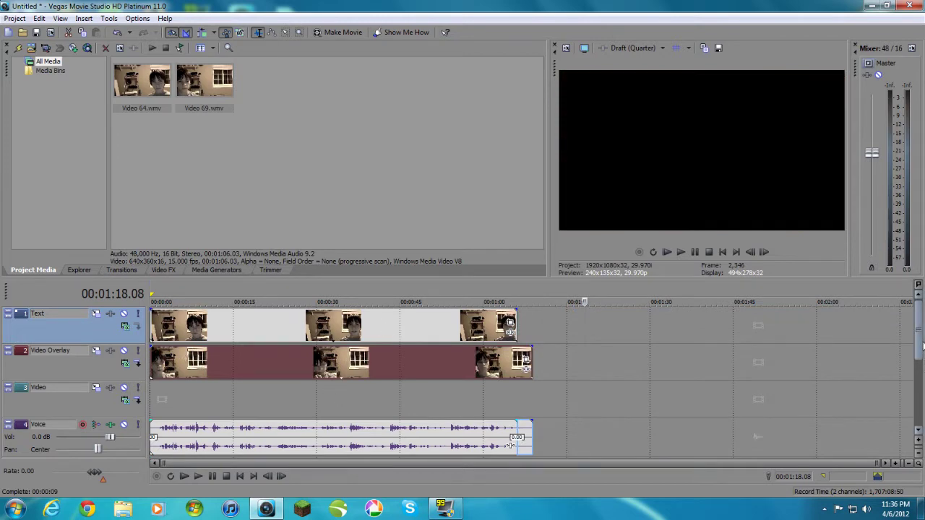
pyautogui.scroll(-1, 921, 356)
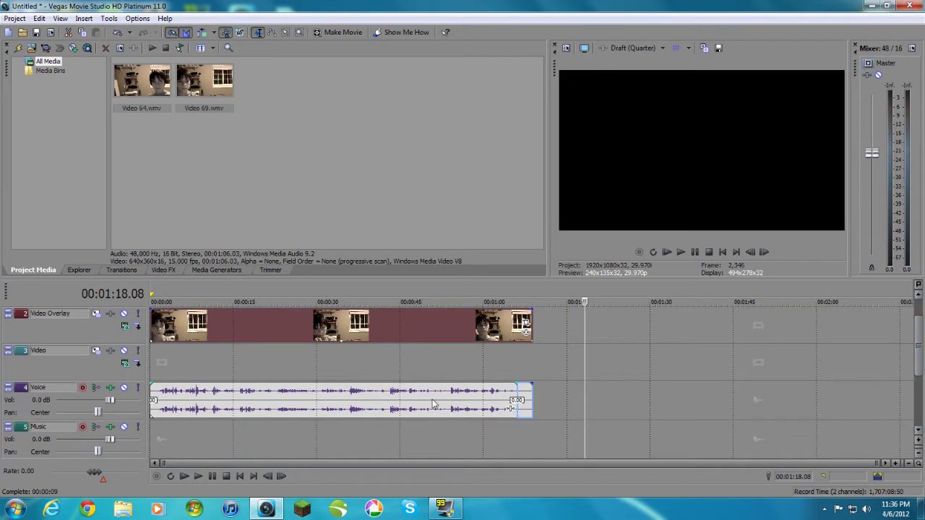
pyautogui.click(307, 395)
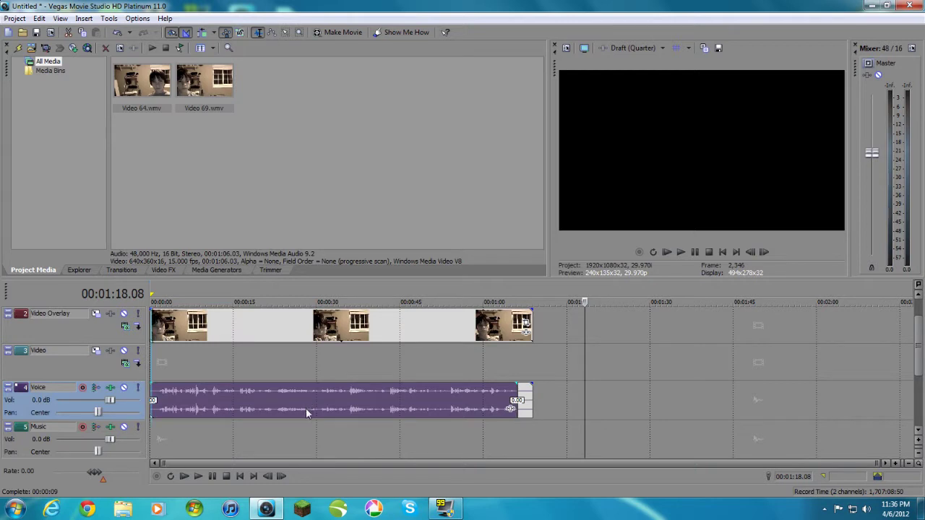
pyautogui.moveTo(304, 438); pyautogui.dragTo(302, 434)
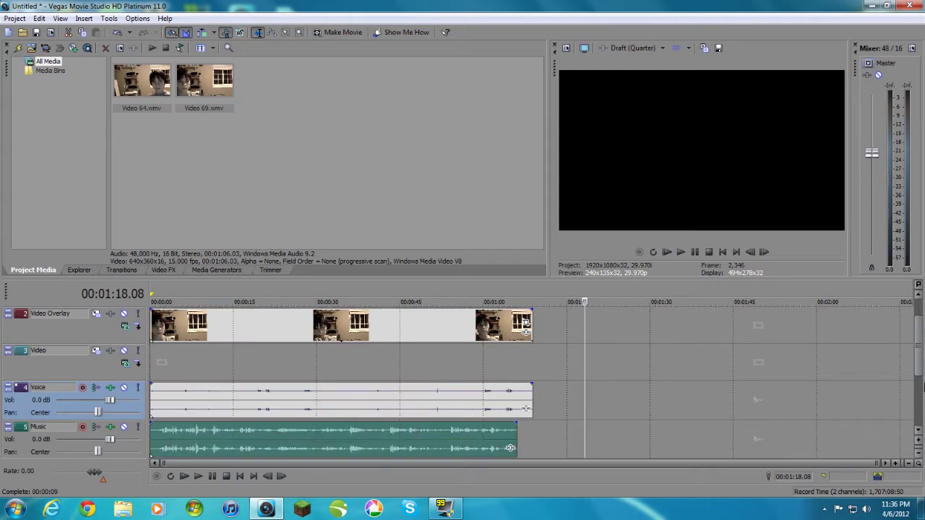
# - Trim the overlay clip's right edge so it ends with Video 64
pyautogui.scroll(-1, 921, 367)
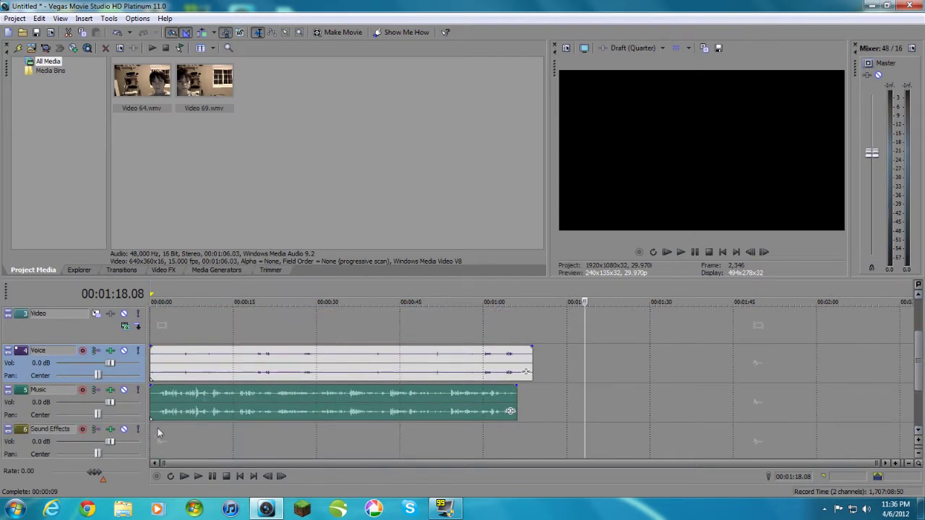
pyautogui.scroll(2, 916, 376)
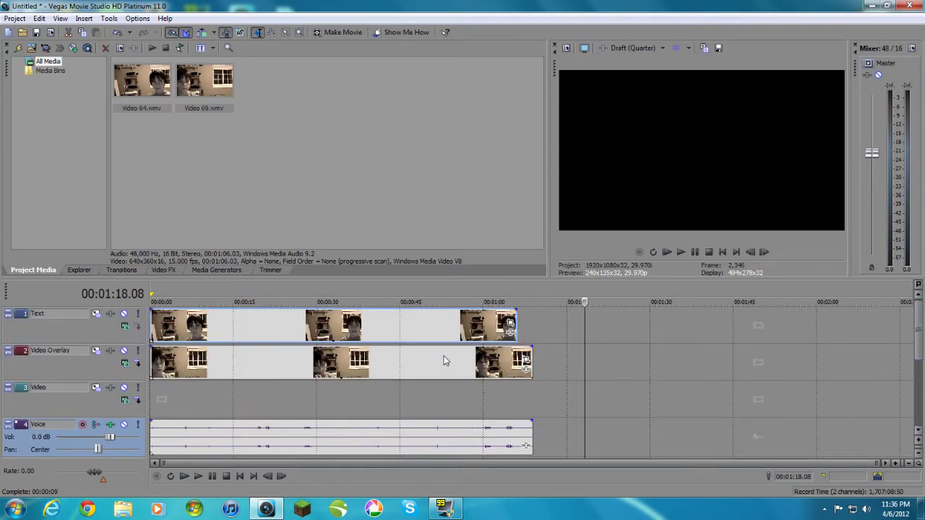
pyautogui.click(384, 359)
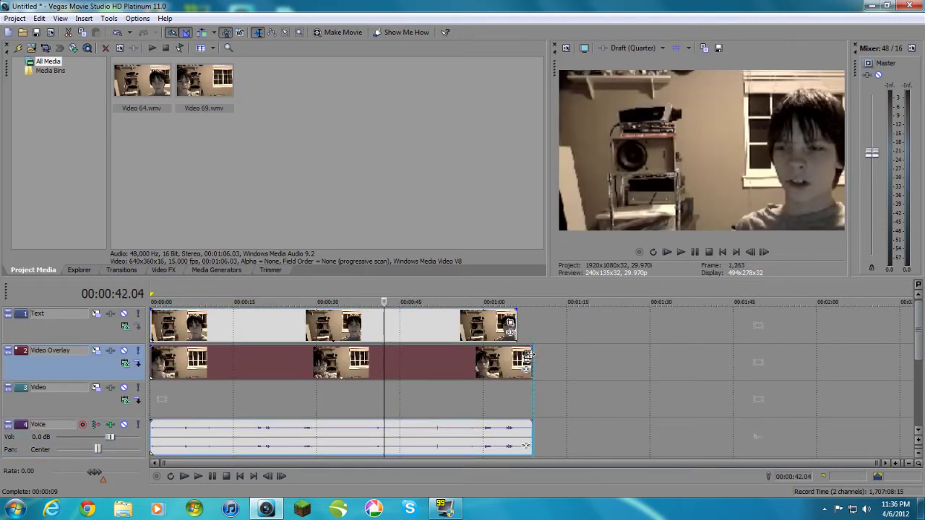
pyautogui.moveTo(532, 359); pyautogui.dragTo(519, 352)
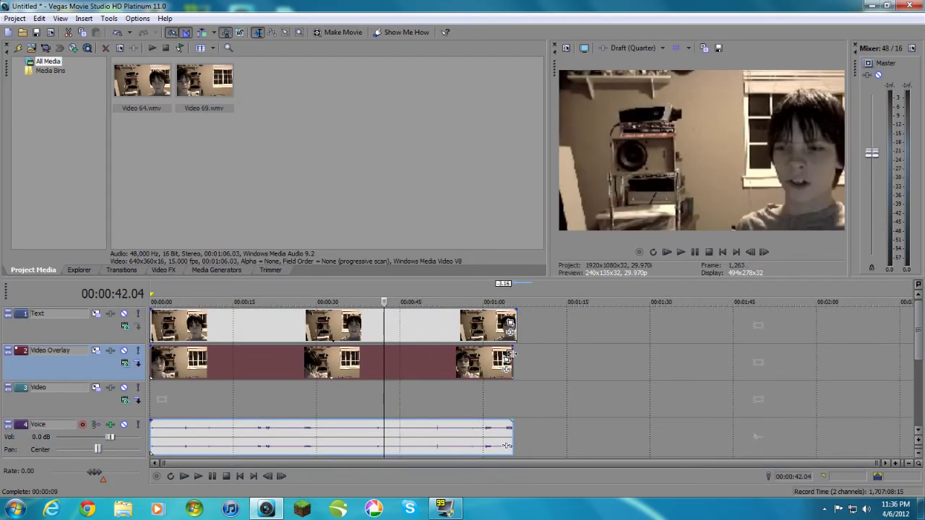
pyautogui.moveTo(519, 352); pyautogui.dragTo(517, 354)
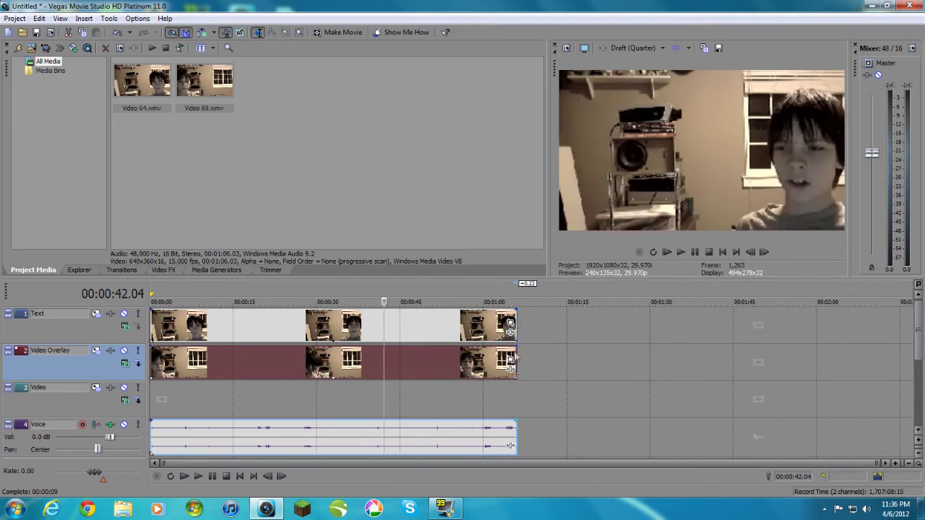
pyautogui.scroll(-2, 918, 341)
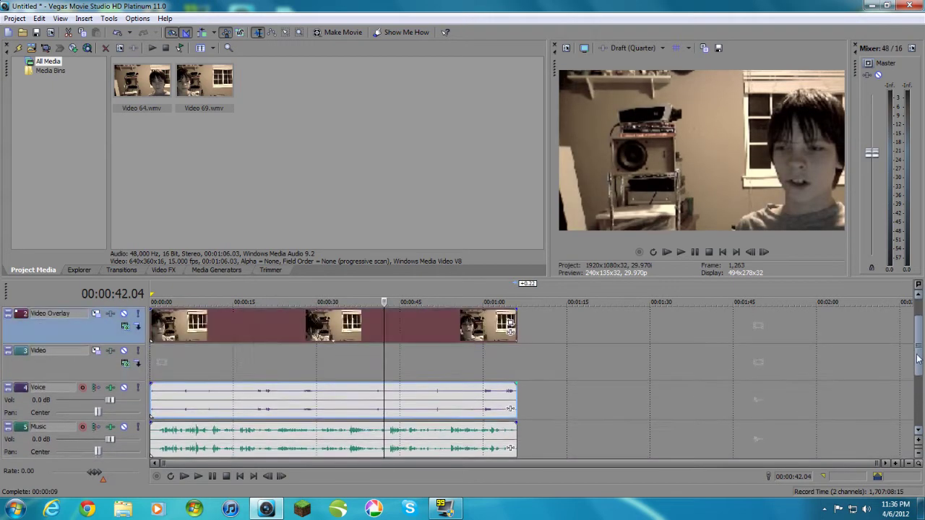
pyautogui.scroll(2, 919, 341)
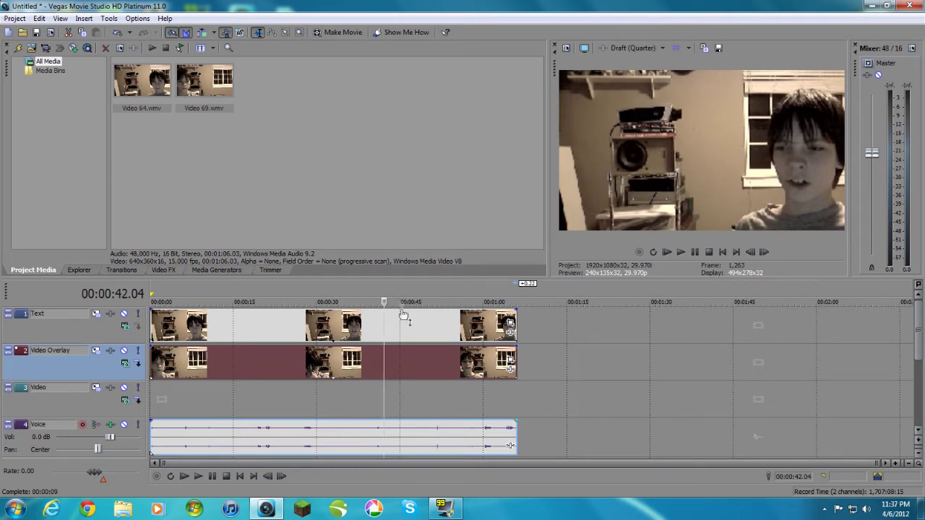
pyautogui.press('Home')
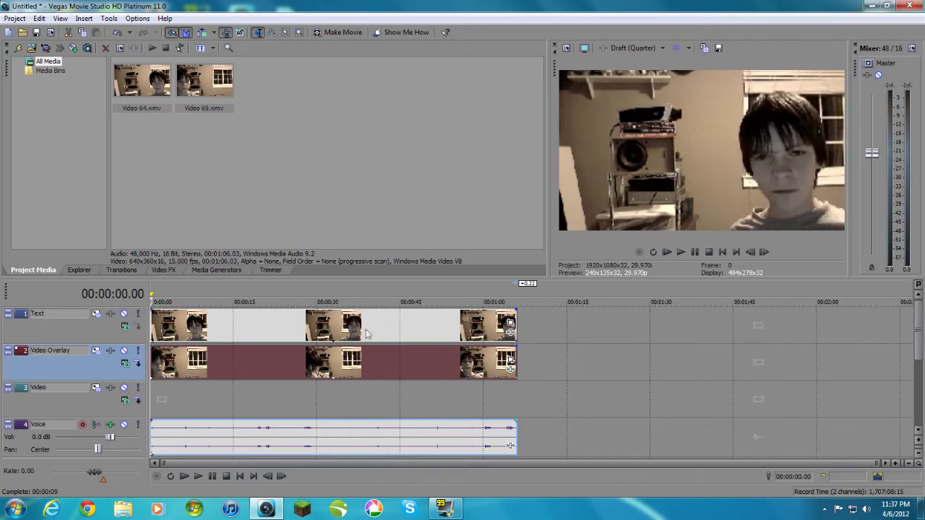
pyautogui.click(244, 328)
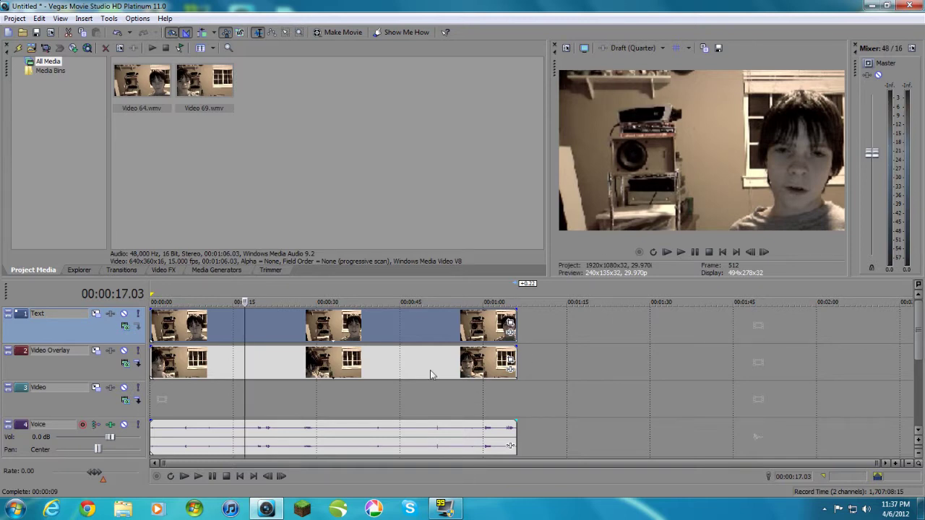
pyautogui.click(398, 363)
pyautogui.click(398, 336)
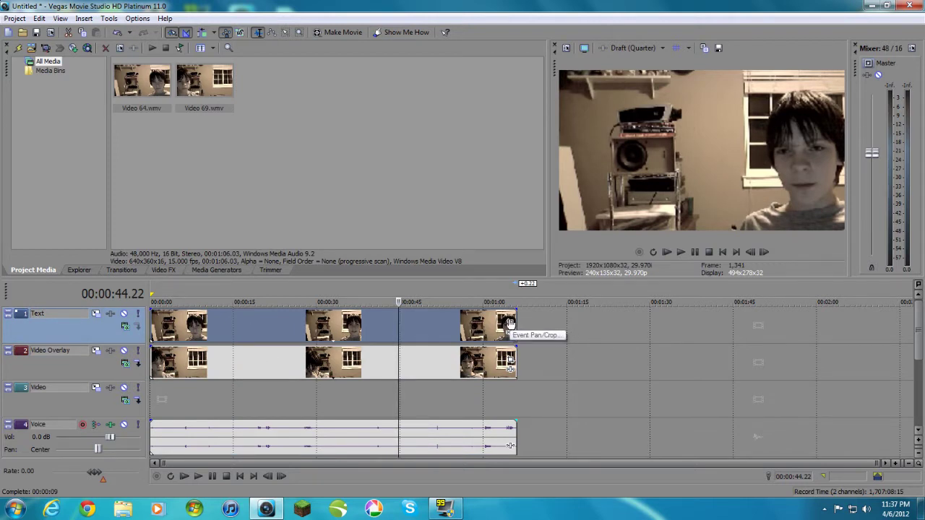
# - In Video 64's Event Pan/Crop, restrict movement to horizontal and unlock the aspect ratio
pyautogui.click(510, 323)
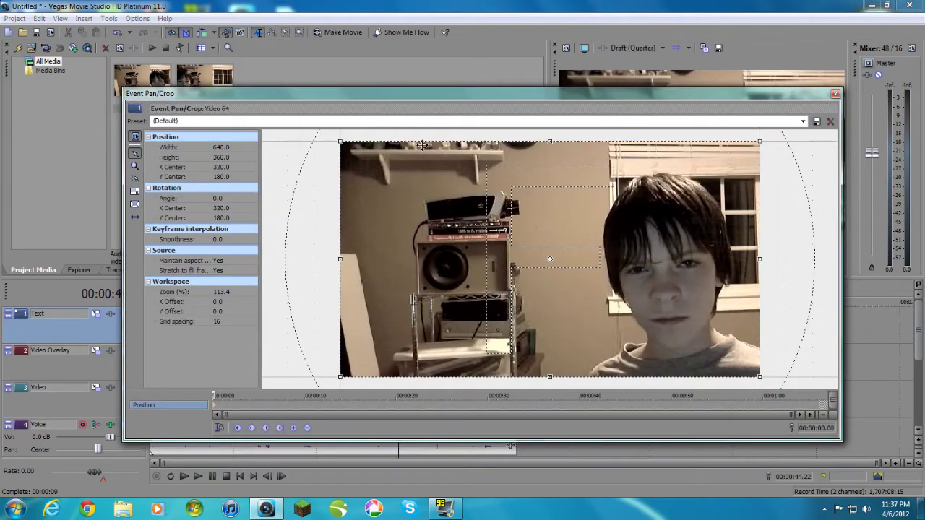
pyautogui.moveTo(423, 94)
pyautogui.mouseDown()
pyautogui.moveTo(428, 104)
pyautogui.moveTo(410, 90)
pyautogui.mouseUp()
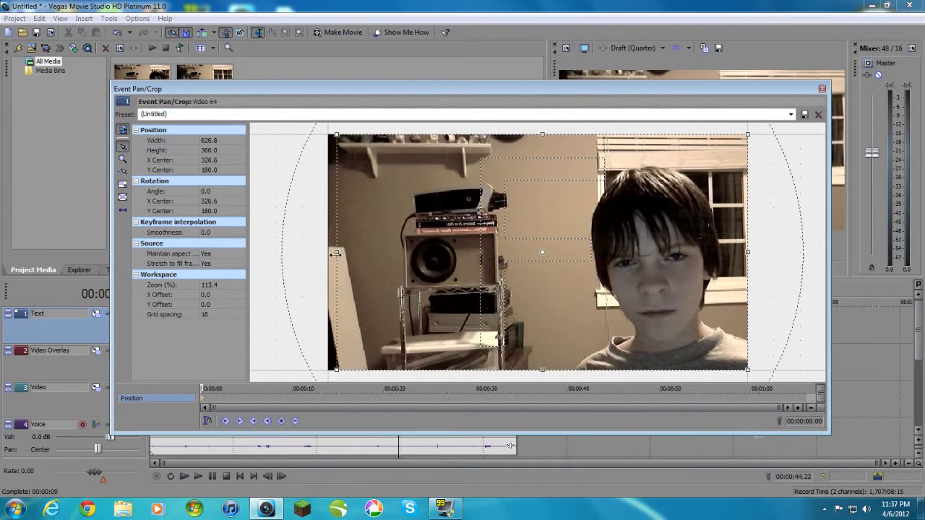
pyautogui.moveTo(328, 254); pyautogui.dragTo(328, 255)
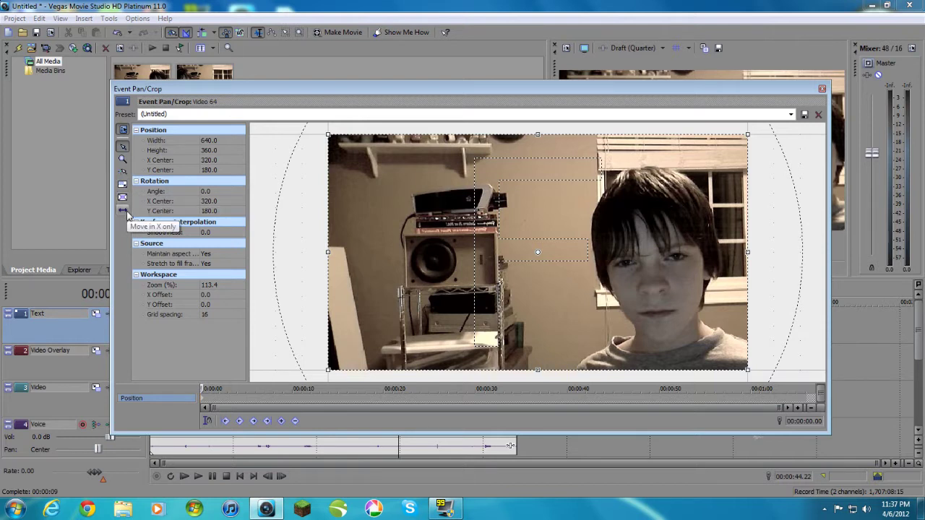
pyautogui.click(127, 212)
pyautogui.click(122, 210)
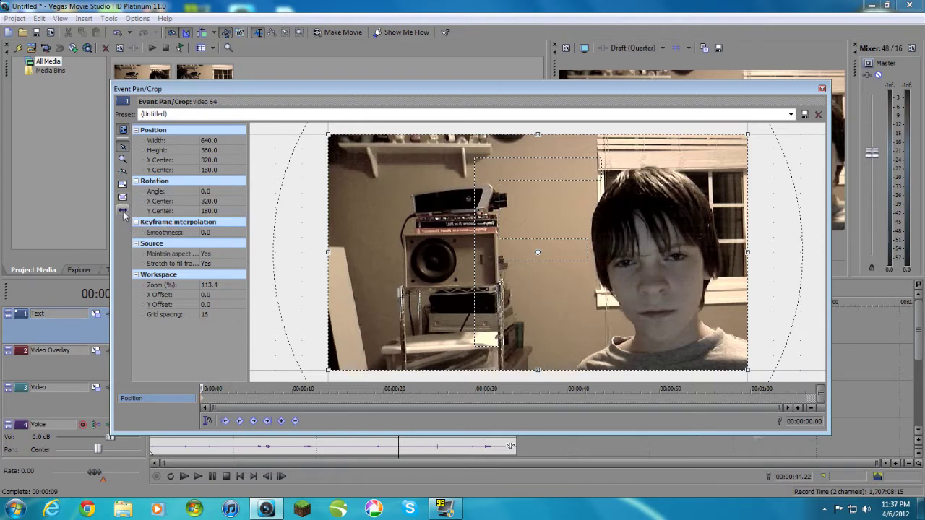
pyautogui.click(122, 186)
# - Set Stretch to fill frame to No
pyautogui.click(218, 263)
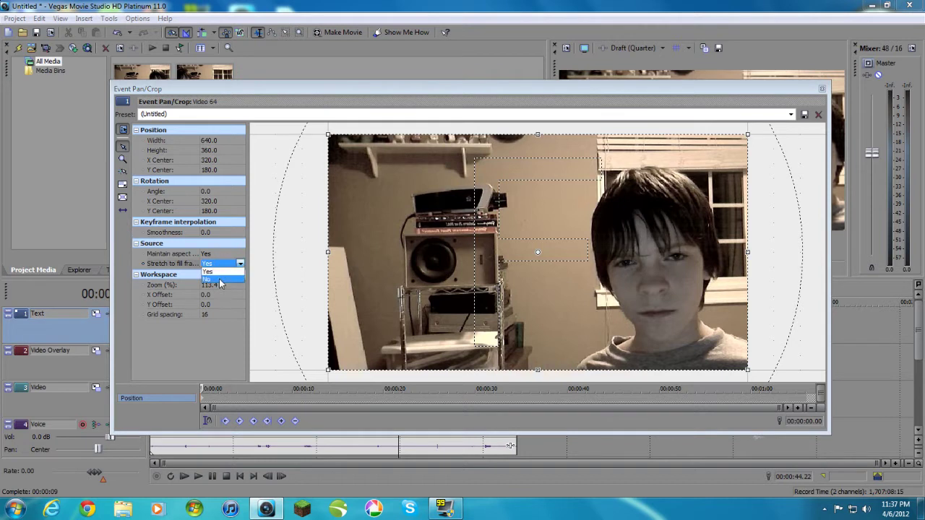
pyautogui.click(219, 278)
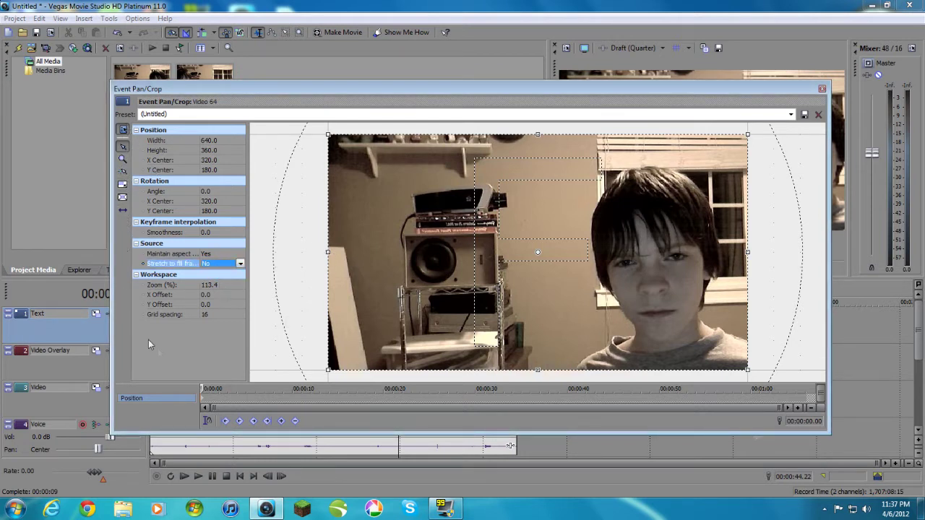
pyautogui.click(327, 252)
# - Drag Video 64's crop frame's left edge right to isolate the boy, then fine-tune it
pyautogui.moveTo(327, 252); pyautogui.dragTo(525, 242)
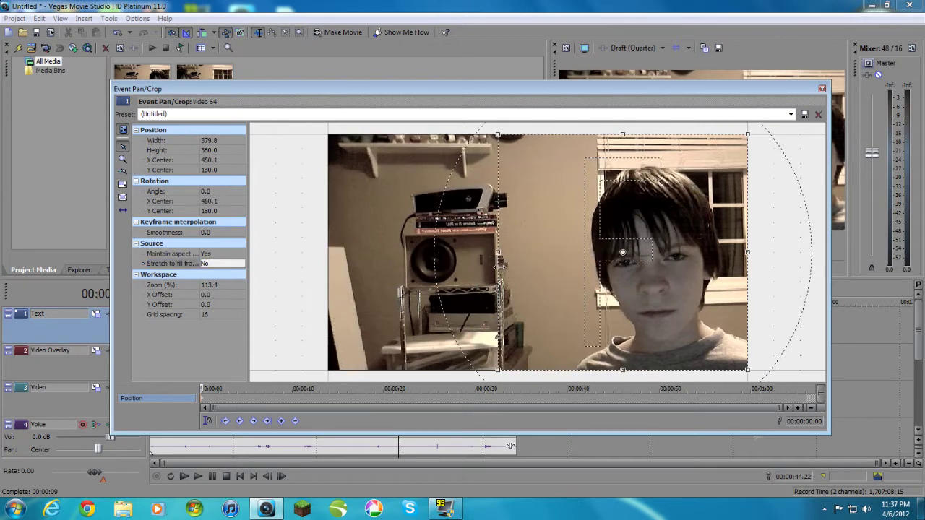
pyautogui.moveTo(532, 94)
pyautogui.mouseDown()
pyautogui.moveTo(312, 129)
pyautogui.moveTo(304, 79)
pyautogui.mouseUp()
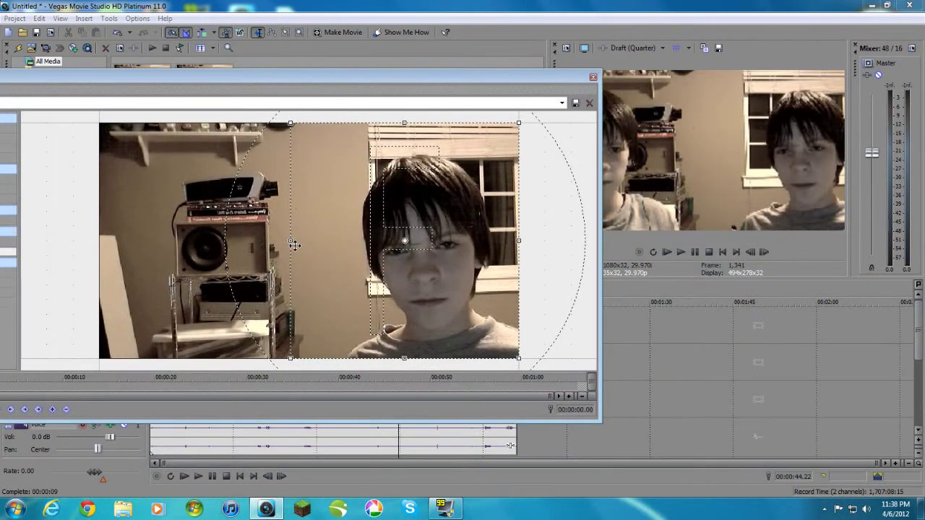
pyautogui.moveTo(291, 241); pyautogui.dragTo(260, 242)
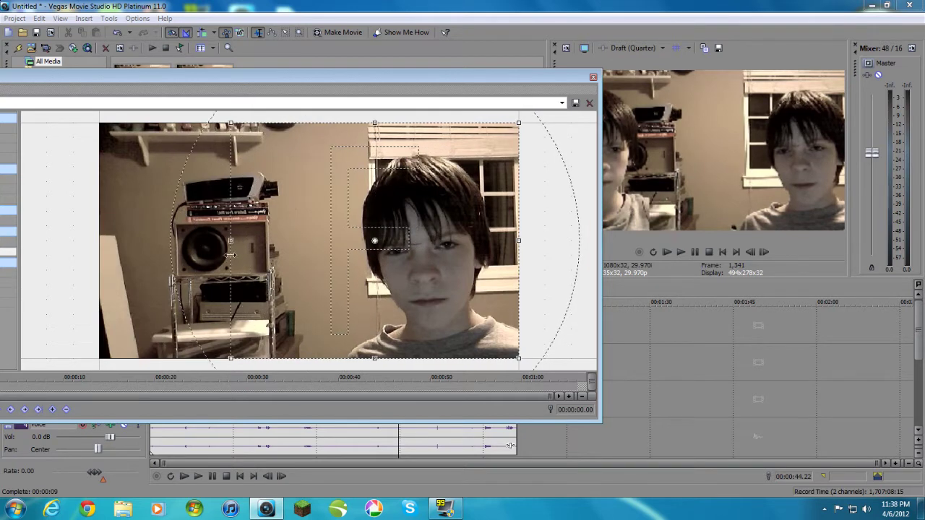
pyautogui.moveTo(260, 242)
pyautogui.mouseDown()
pyautogui.moveTo(208, 255)
pyautogui.moveTo(315, 263)
pyautogui.moveTo(283, 255)
pyautogui.moveTo(313, 238)
pyautogui.mouseUp()
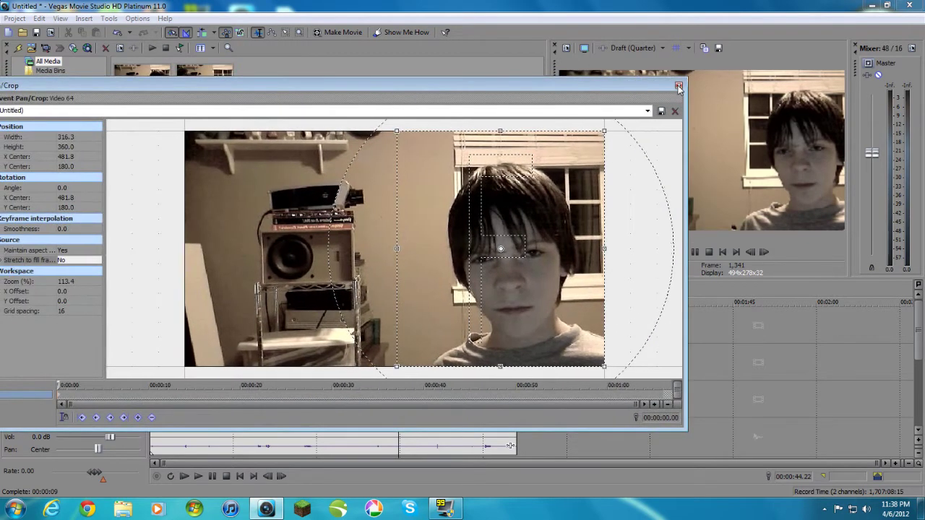
# - Close the Event Pan/Crop editor and return the playhead to the start
pyautogui.click(678, 91)
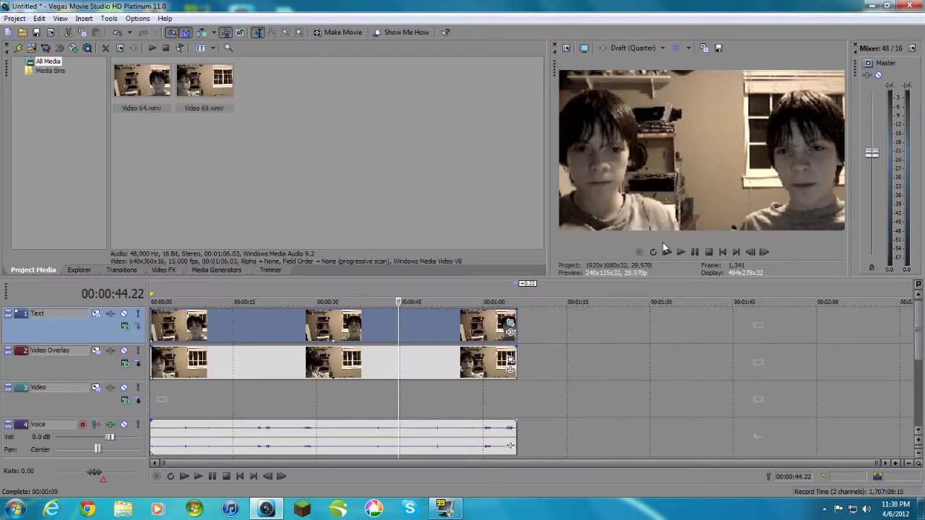
pyautogui.press('Home')
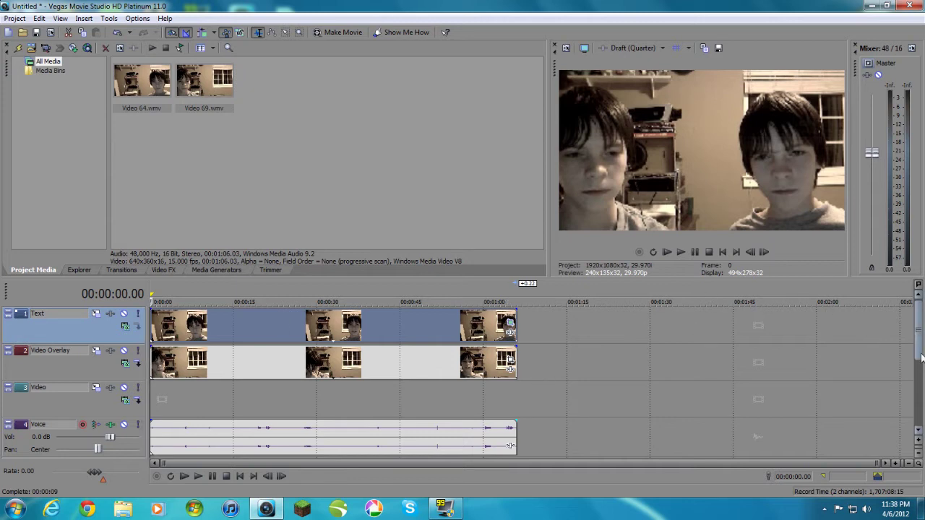
pyautogui.scroll(-1, 921, 354)
pyautogui.scroll(1, 922, 354)
# - Play the split screen back from about 30 s and 5 s to check it
pyautogui.click(316, 368)
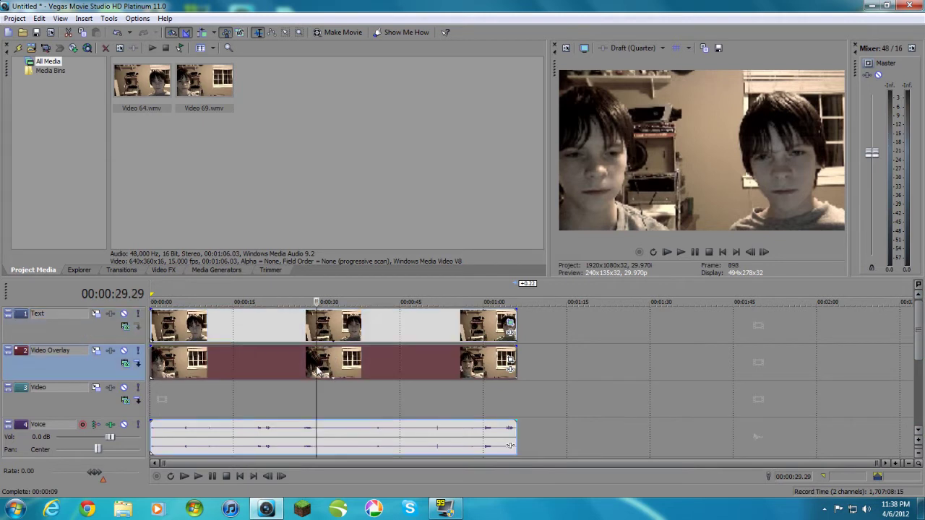
pyautogui.click(292, 333)
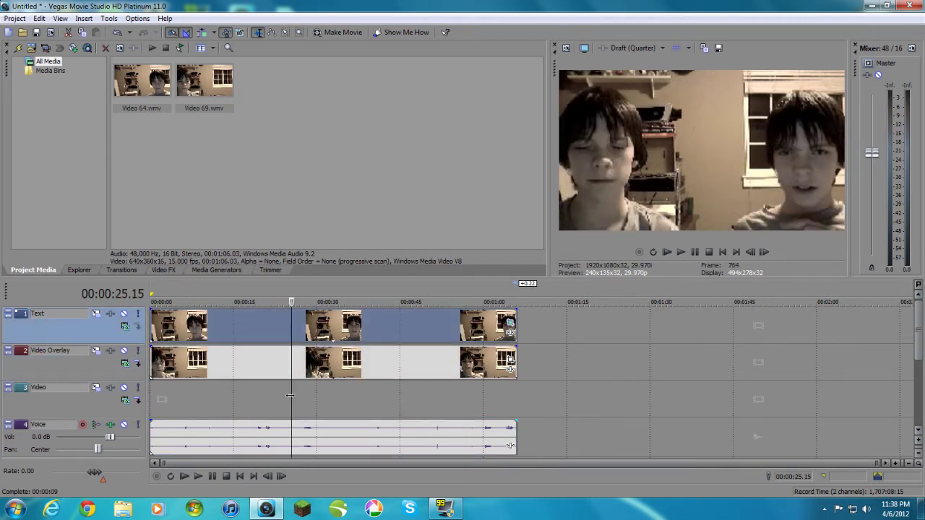
pyautogui.press('space')
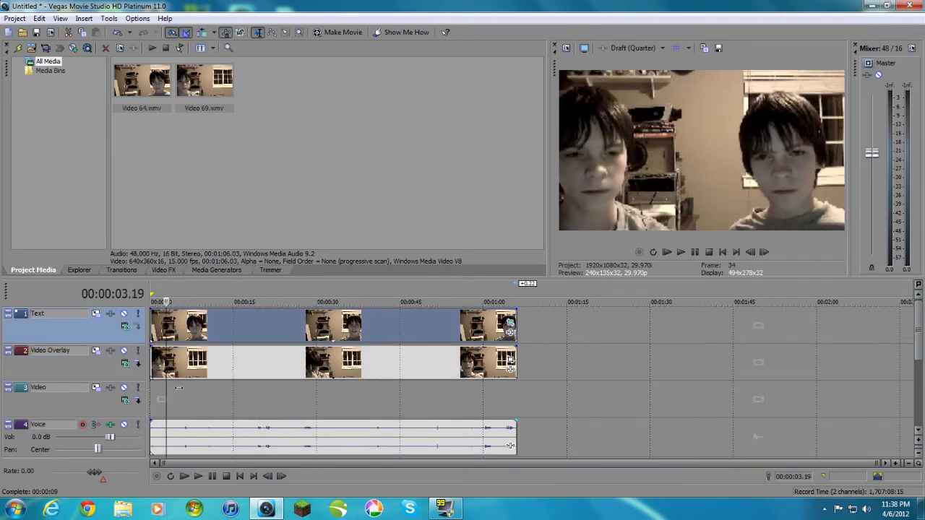
pyautogui.click(178, 388)
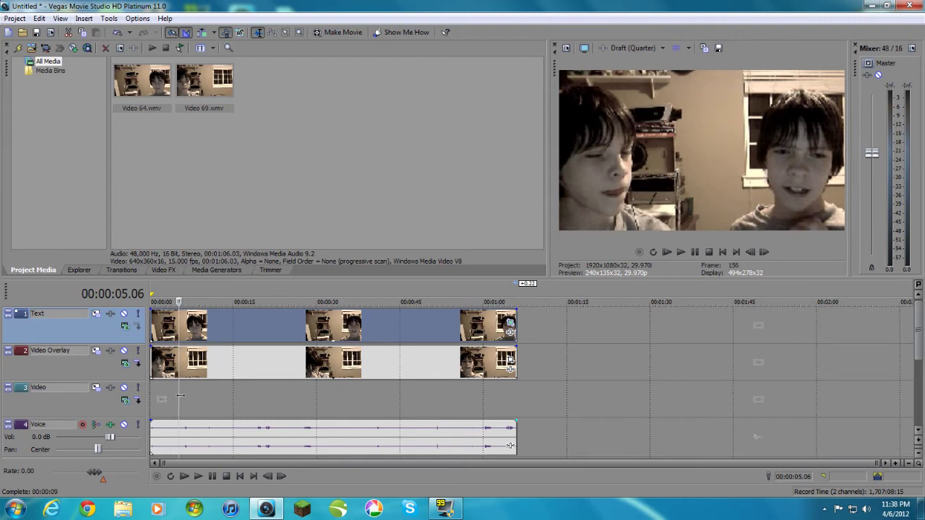
pyautogui.press('space')
# - Set Render As to 'Split Screen' with the WMV 5 Mbps HD 720-25p template
pyautogui.click(39, 19)
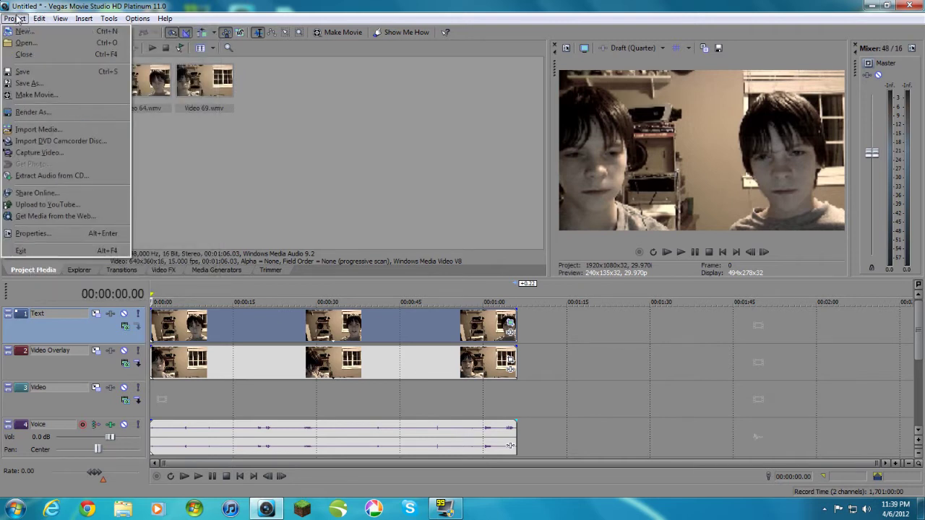
pyautogui.click(46, 113)
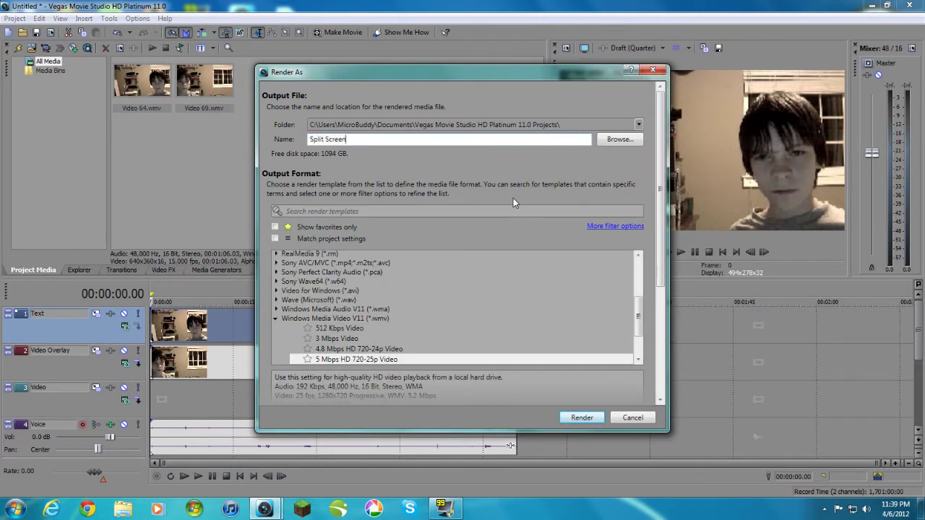
pyautogui.click(382, 349)
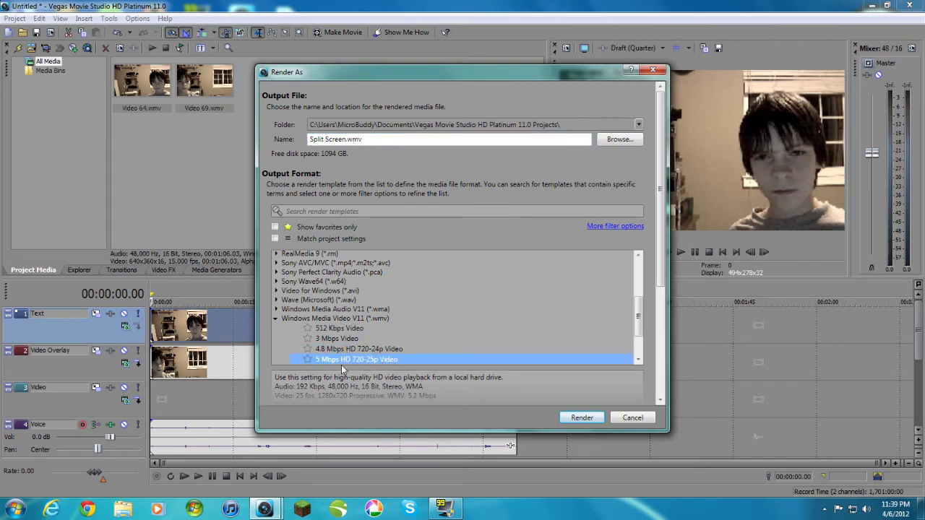
# - Render the project to Split Screen.wmv
pyautogui.click(581, 417)
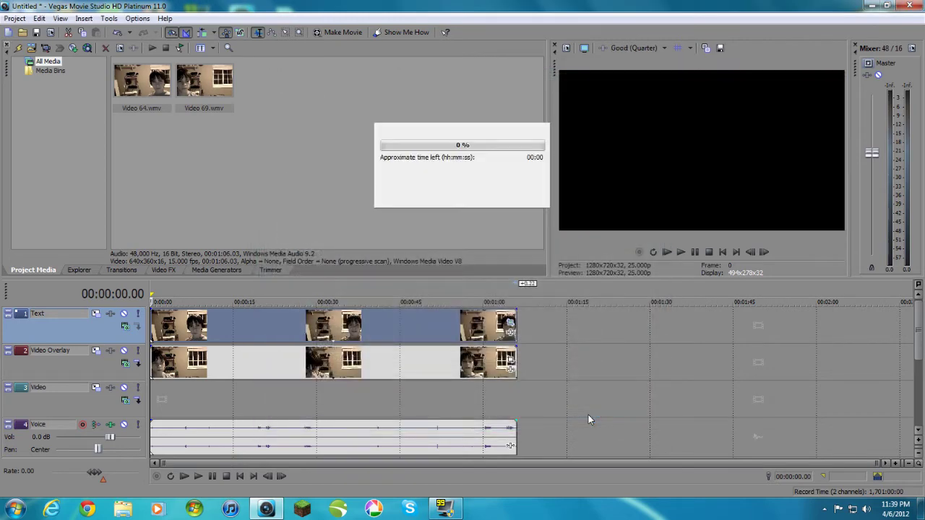